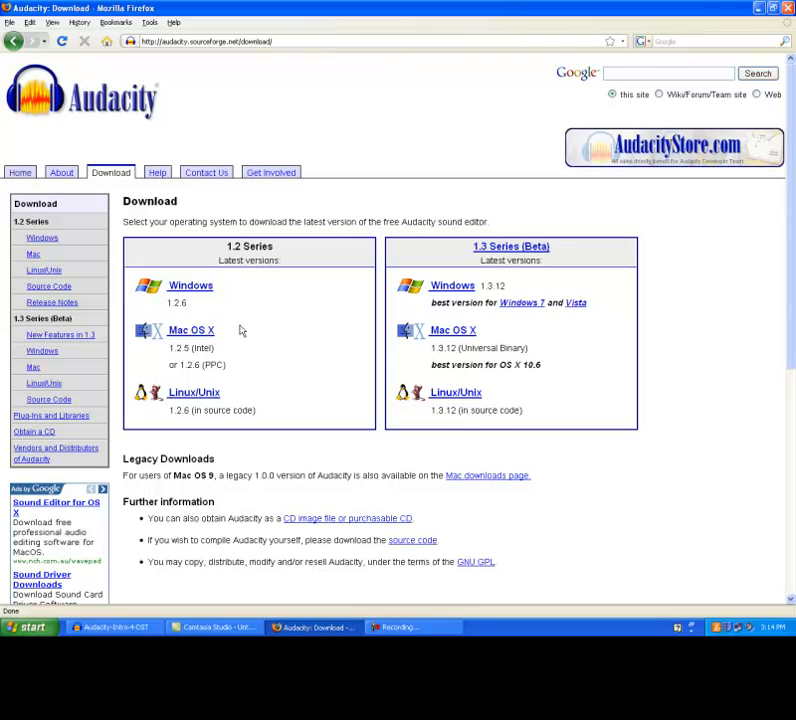
# Step: Switch to Audacity and record a new audio track about 19 seconds long
pyautogui.hotkey('alt', 'Tab')
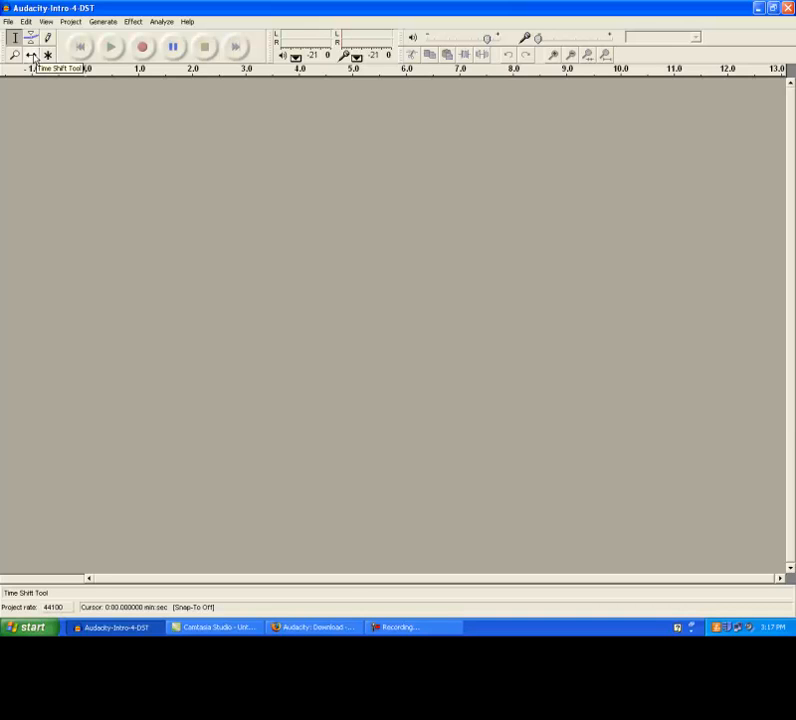
pyautogui.click(143, 48)
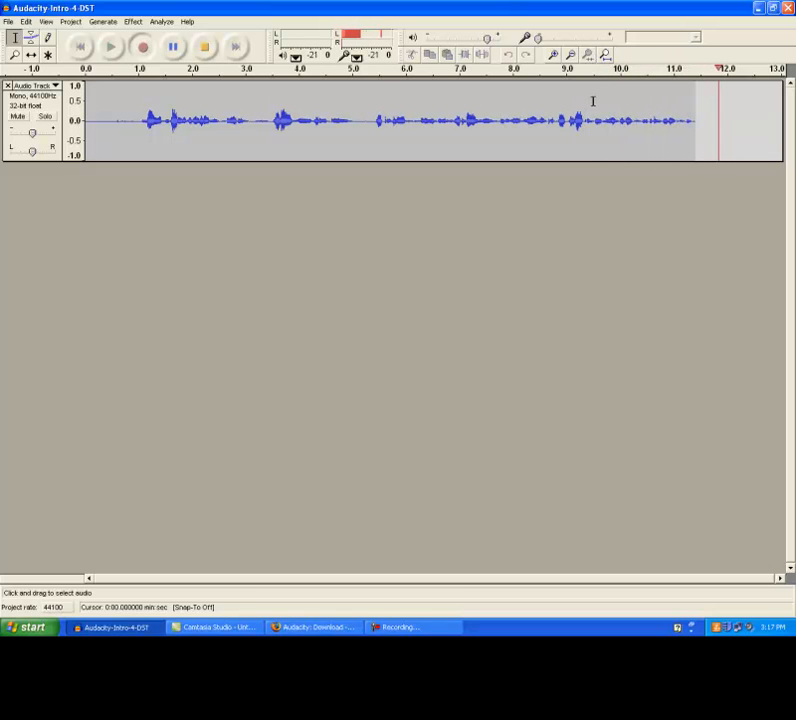
pyautogui.click(175, 48)
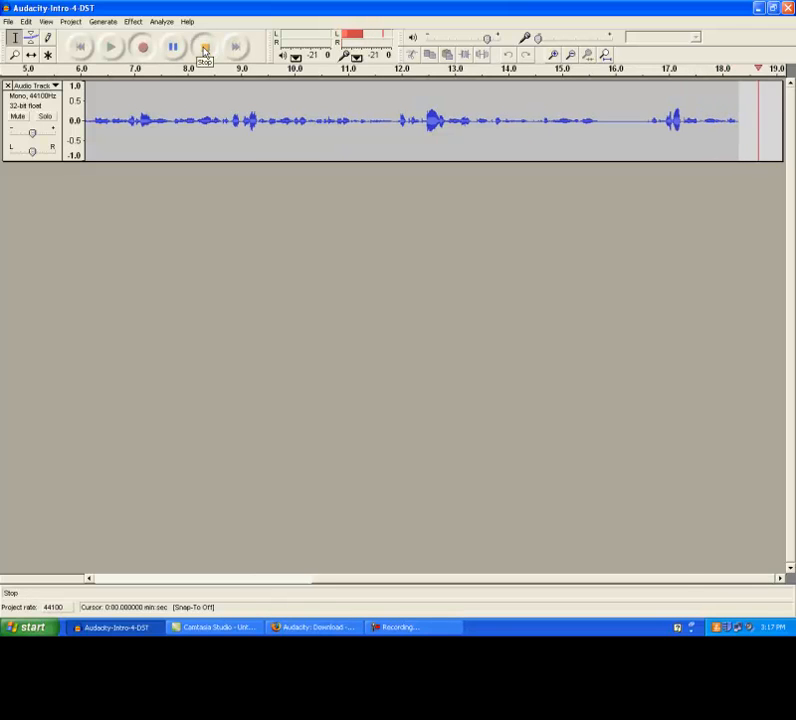
pyautogui.click(204, 48)
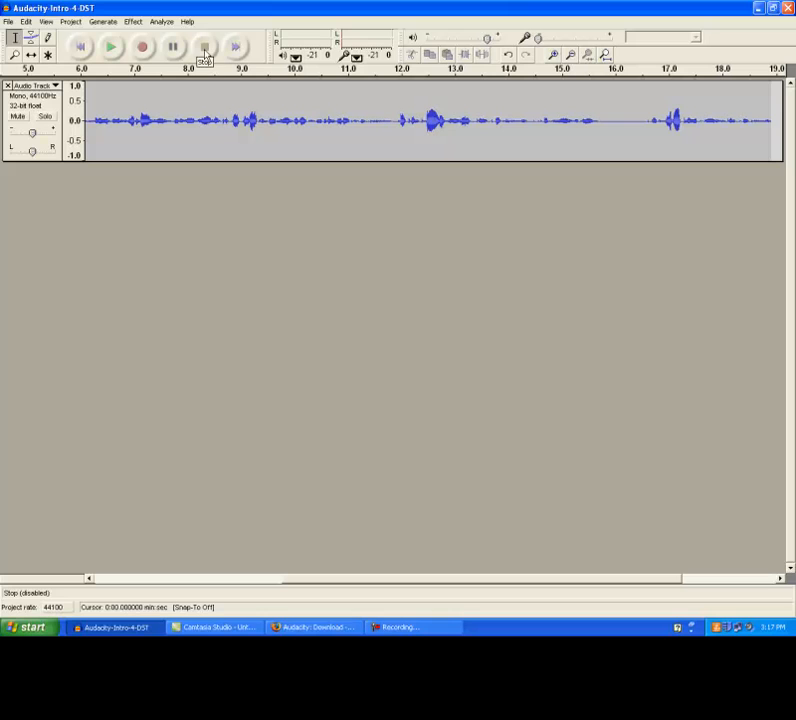
# Step: Play back the new recording twice from the start of the track
pyautogui.click(83, 47)
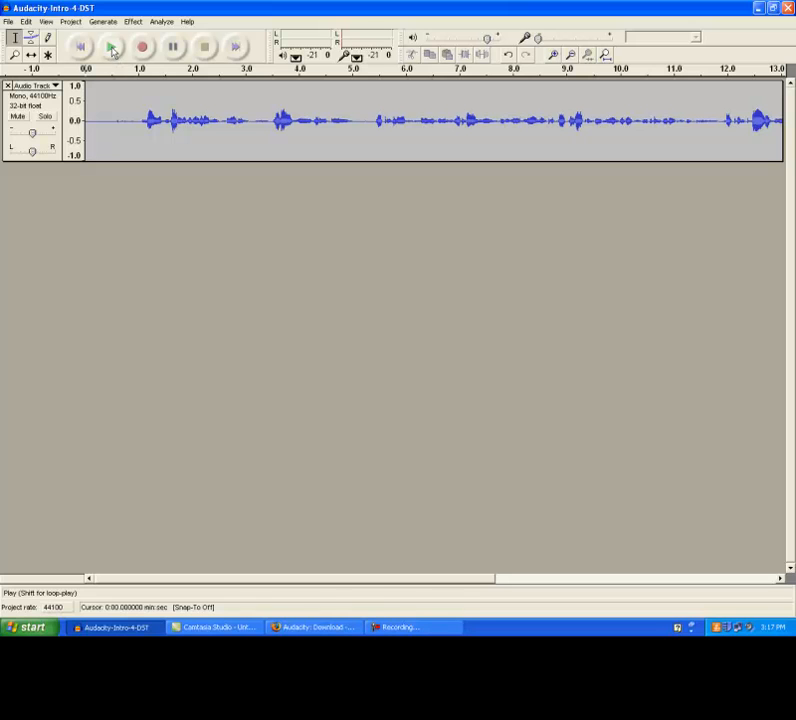
pyautogui.click(112, 49)
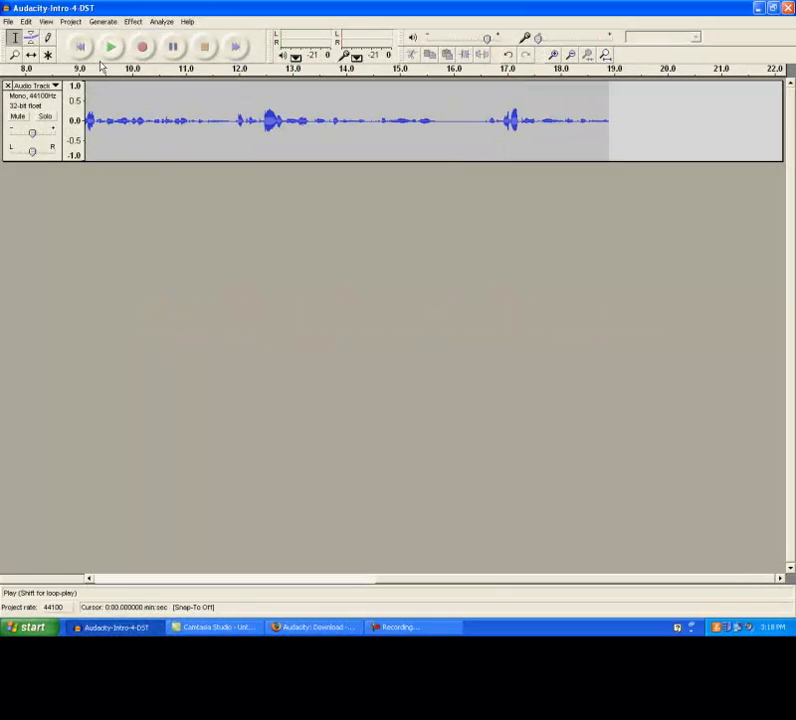
pyautogui.click(80, 46)
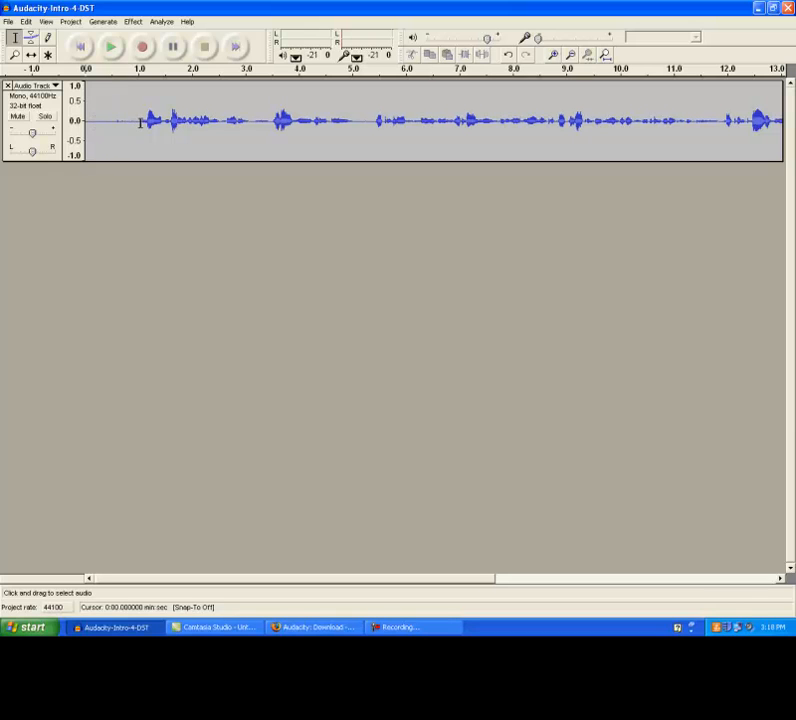
pyautogui.click(111, 50)
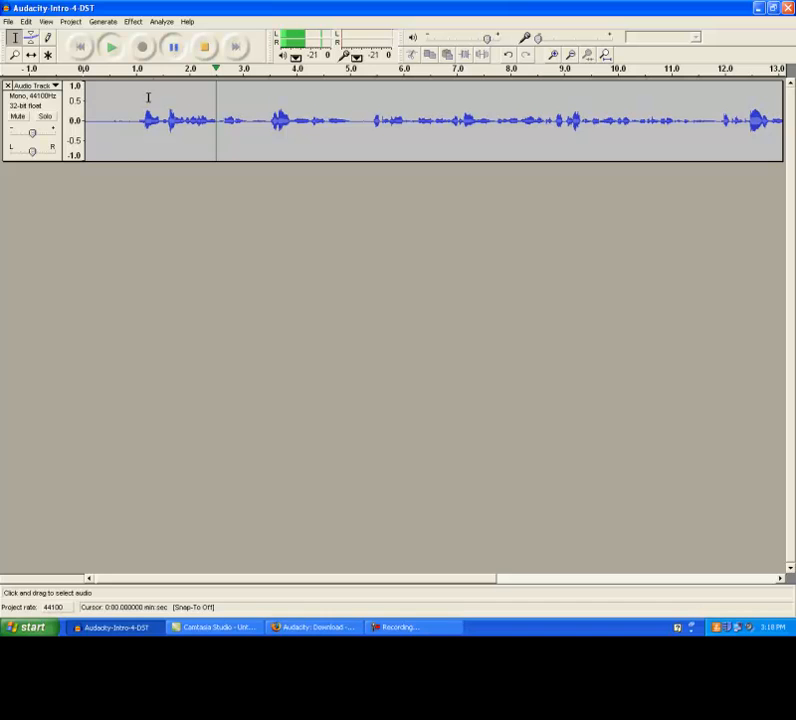
# Step: Cut the silent opening from 0 to about 1.06 seconds and play the trimmed track
pyautogui.moveTo(141, 100); pyautogui.dragTo(81, 110)
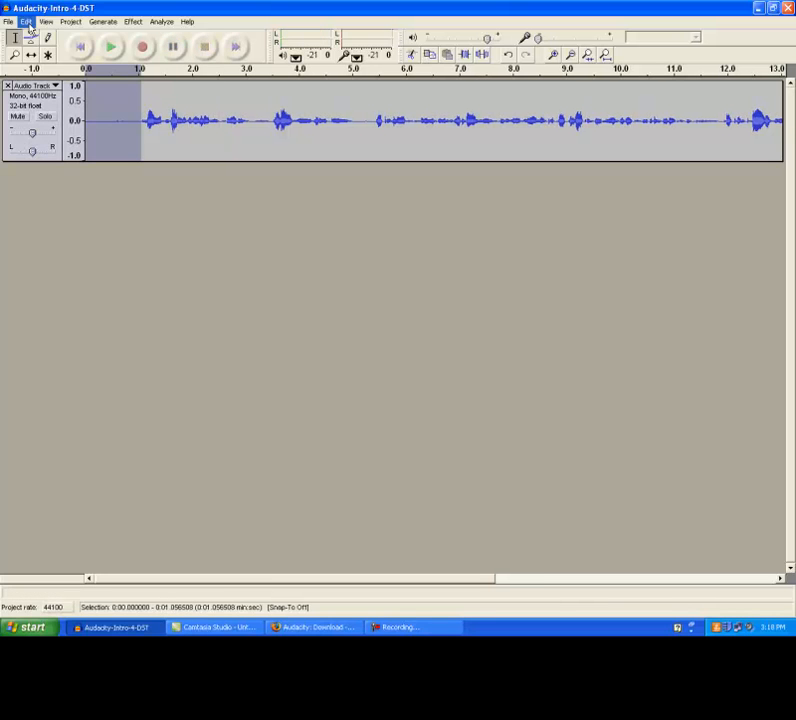
pyautogui.click(27, 21)
pyautogui.click(41, 62)
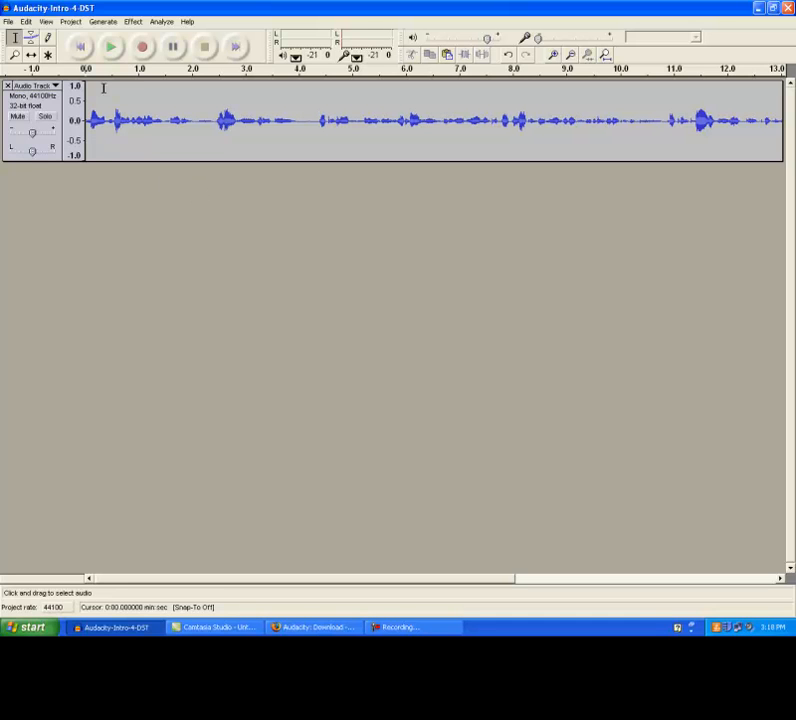
pyautogui.click(111, 48)
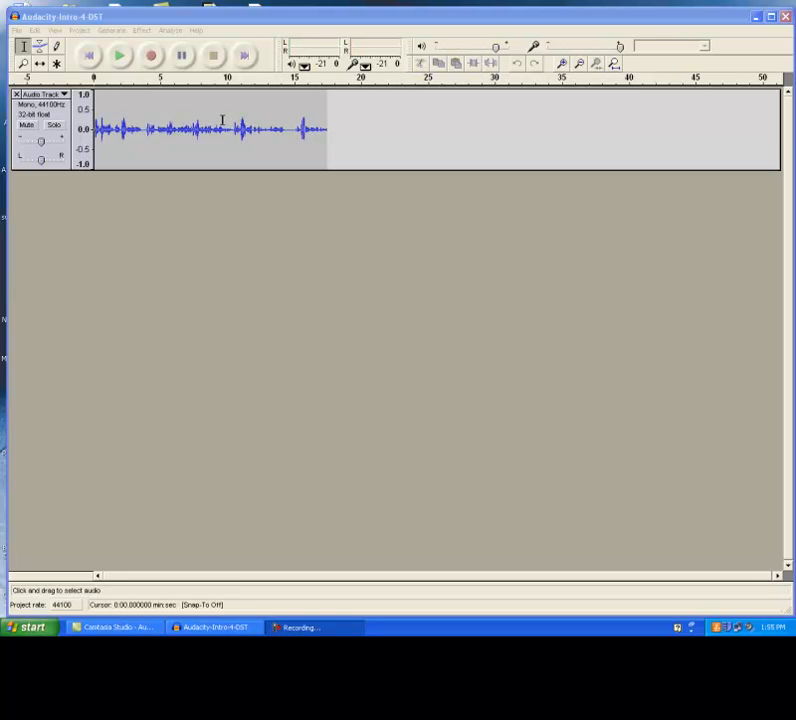
# Step: Play the track from about the 6.3-second mark and stop playback
pyautogui.click(175, 92)
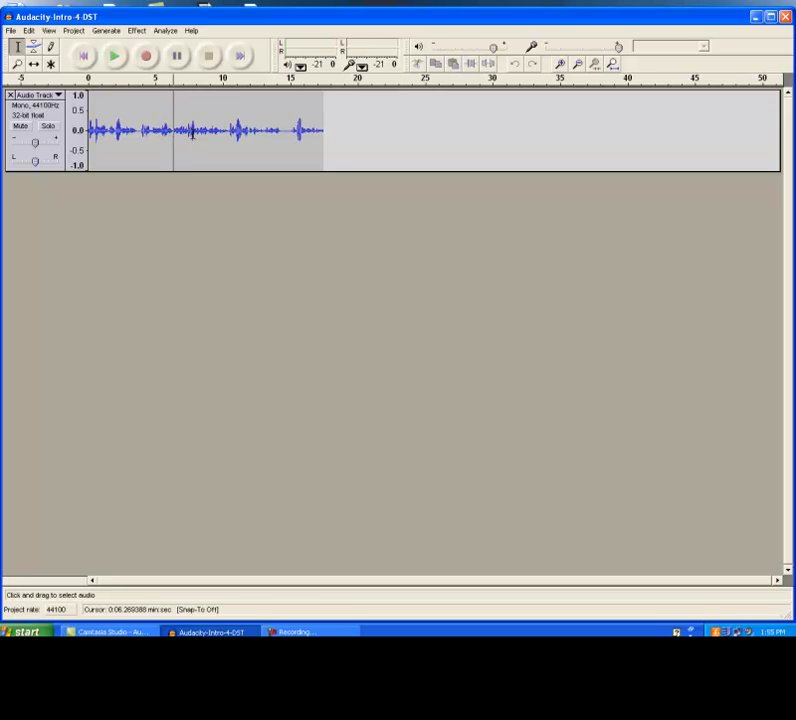
pyautogui.press('space')
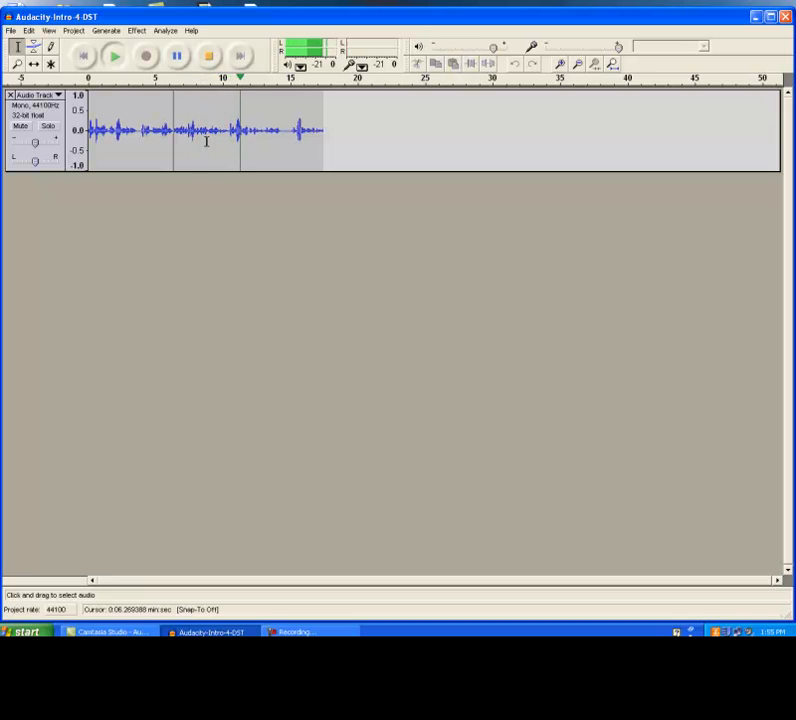
pyautogui.press('space')
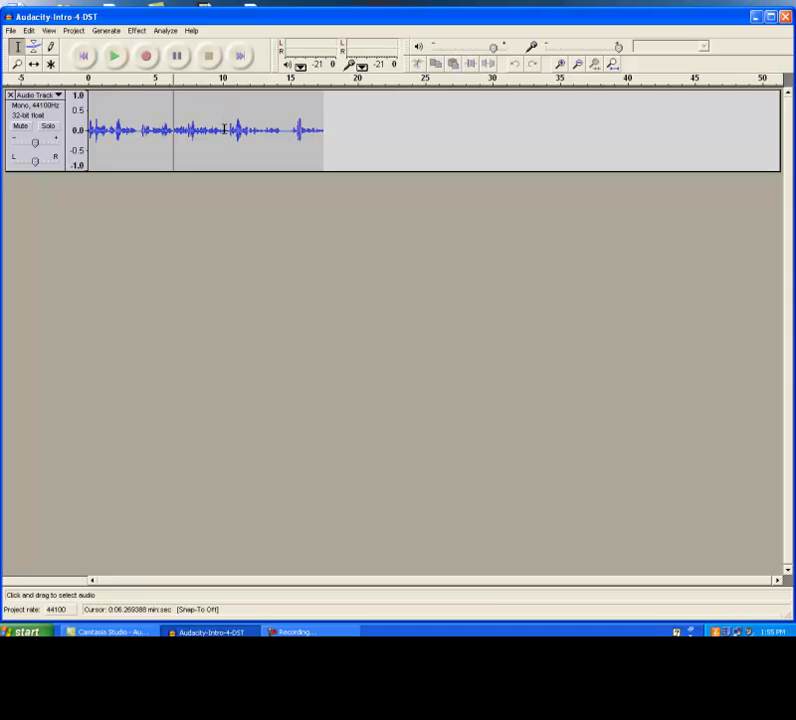
# Step: Play a stretch of the track from about the 7.9-second mark to check the speech
pyautogui.click(17, 64)
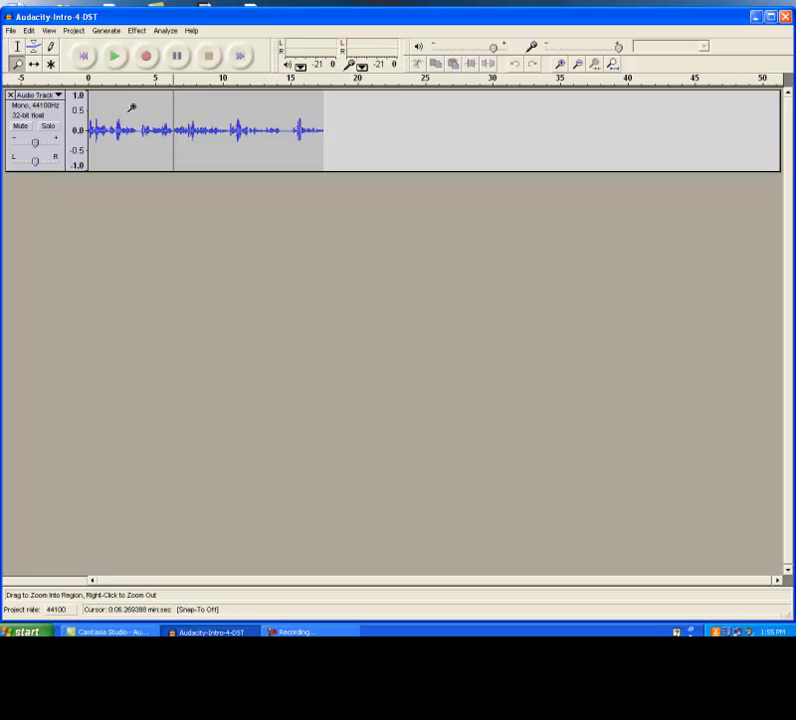
pyautogui.click(220, 134)
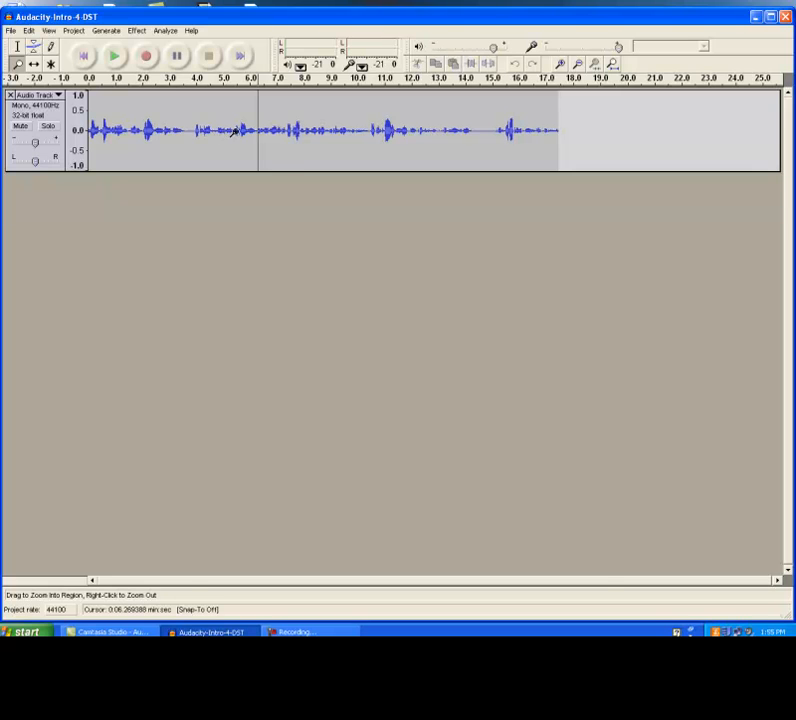
pyautogui.click(234, 130)
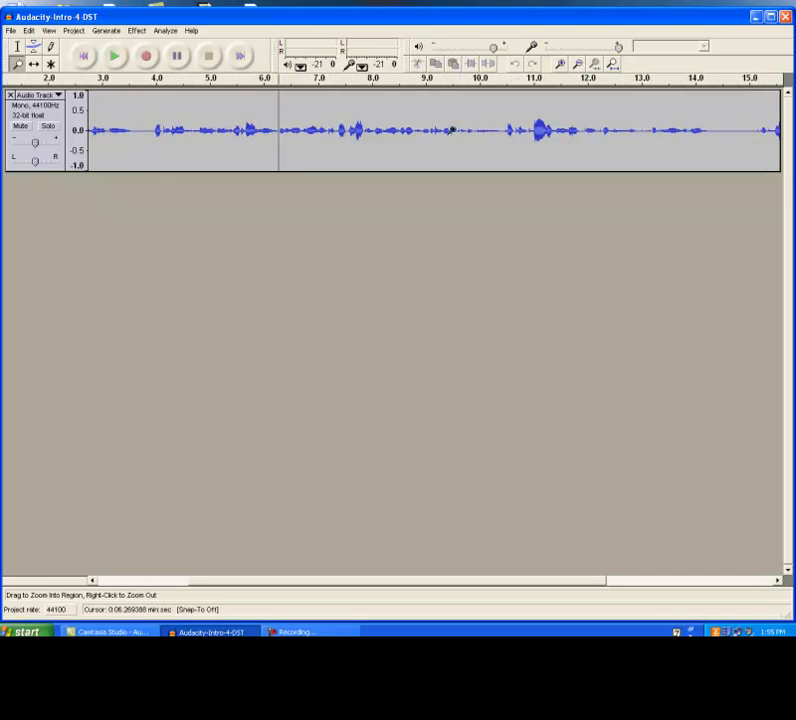
pyautogui.click(17, 47)
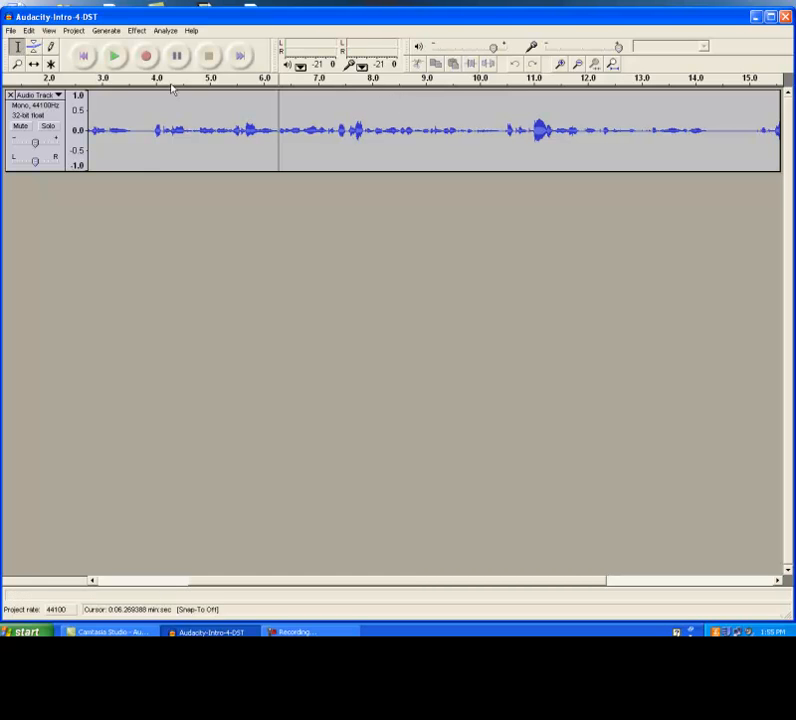
pyautogui.click(368, 96)
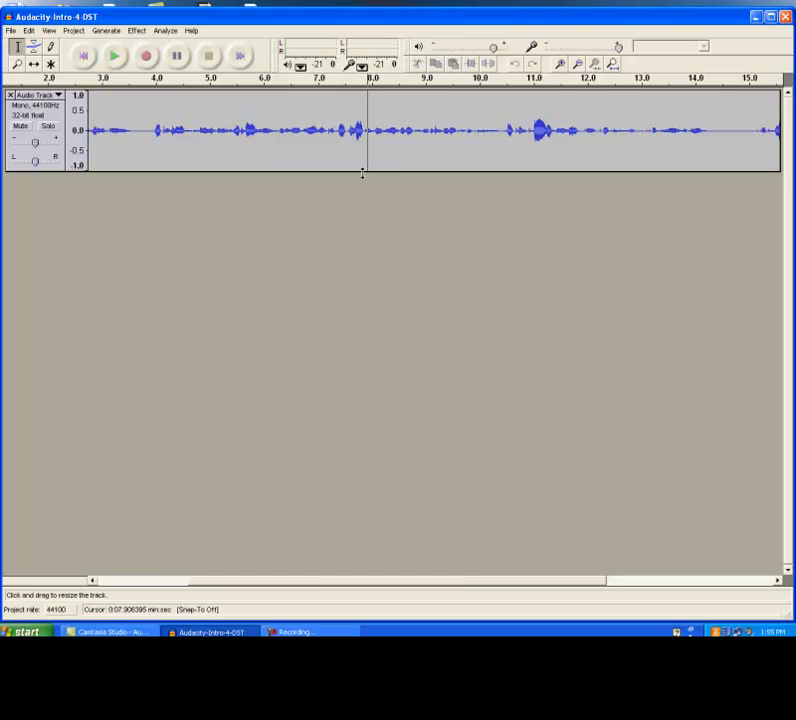
pyautogui.press('space')
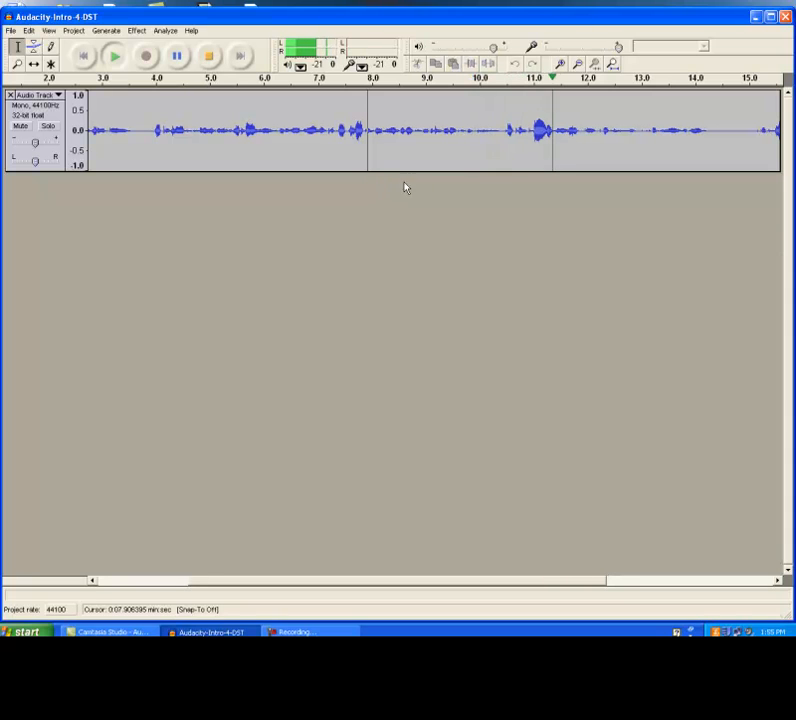
pyautogui.press('space')
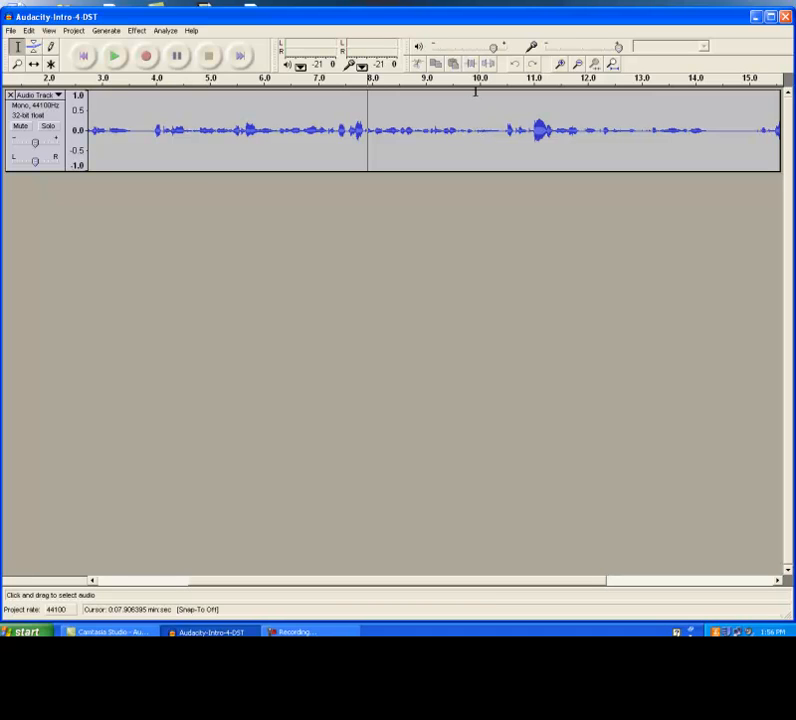
# Step: Cut the pause between about 9.89 and 10.44 seconds out of the track
pyautogui.click(475, 95)
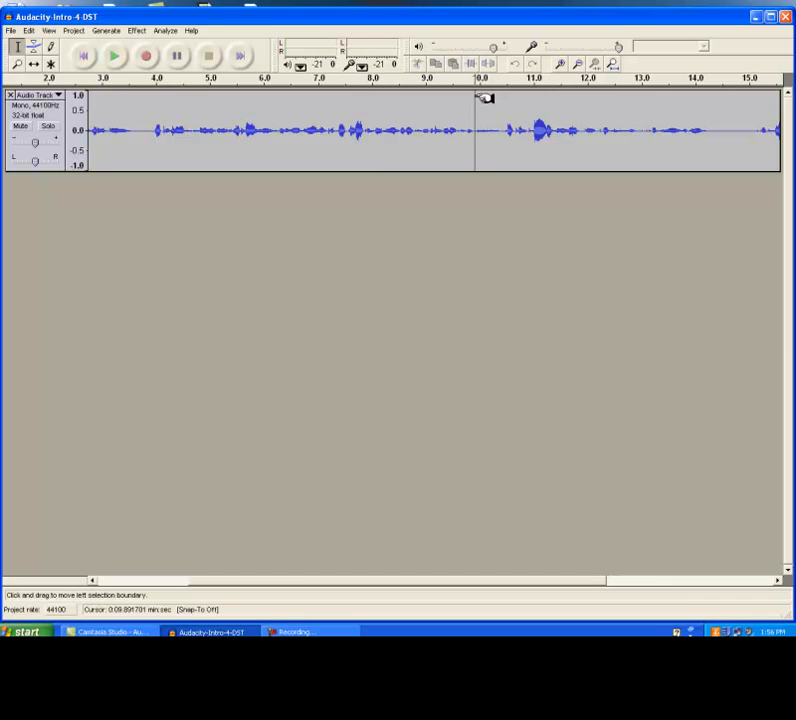
pyautogui.moveTo(483, 96); pyautogui.dragTo(505, 101)
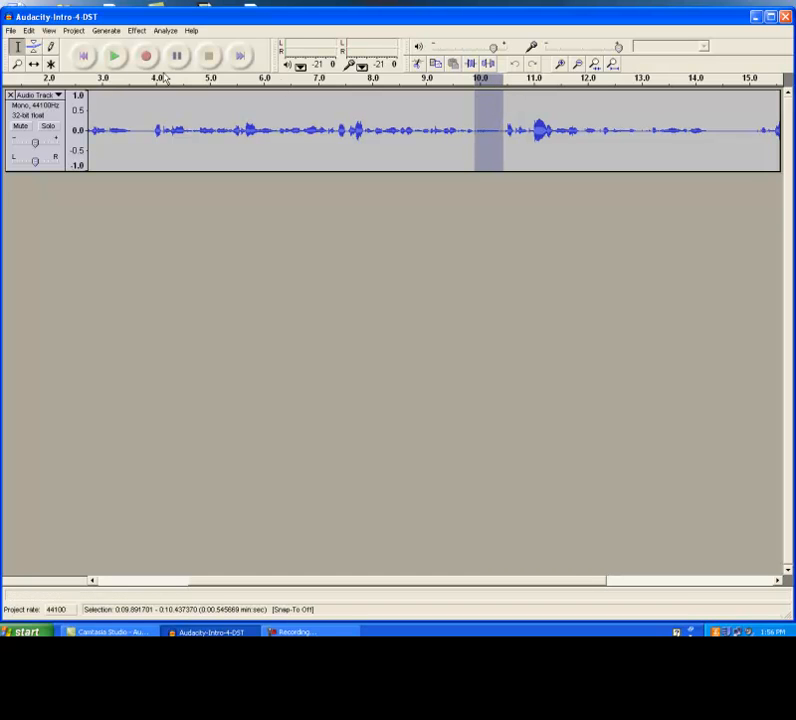
pyautogui.click(26, 32)
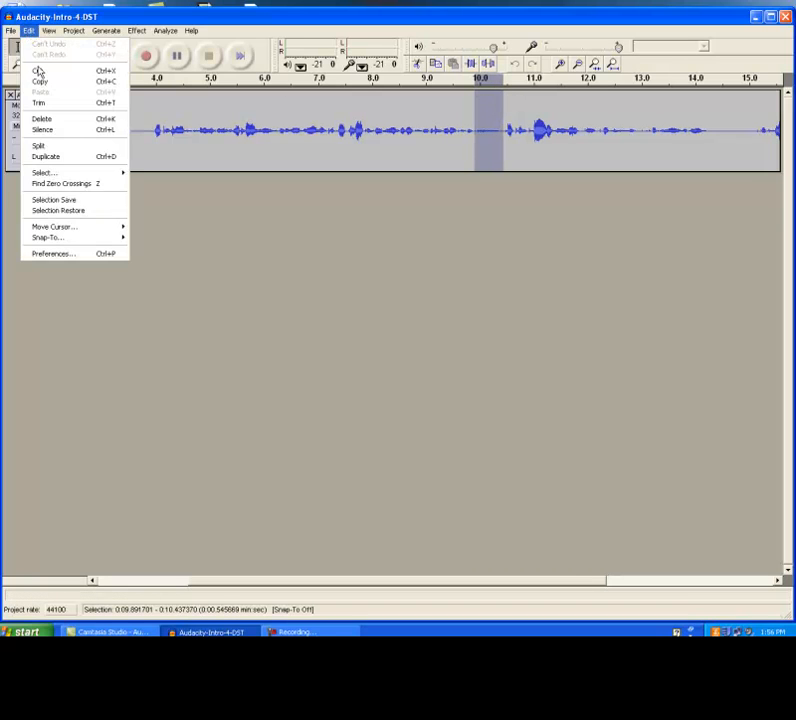
pyautogui.click(43, 80)
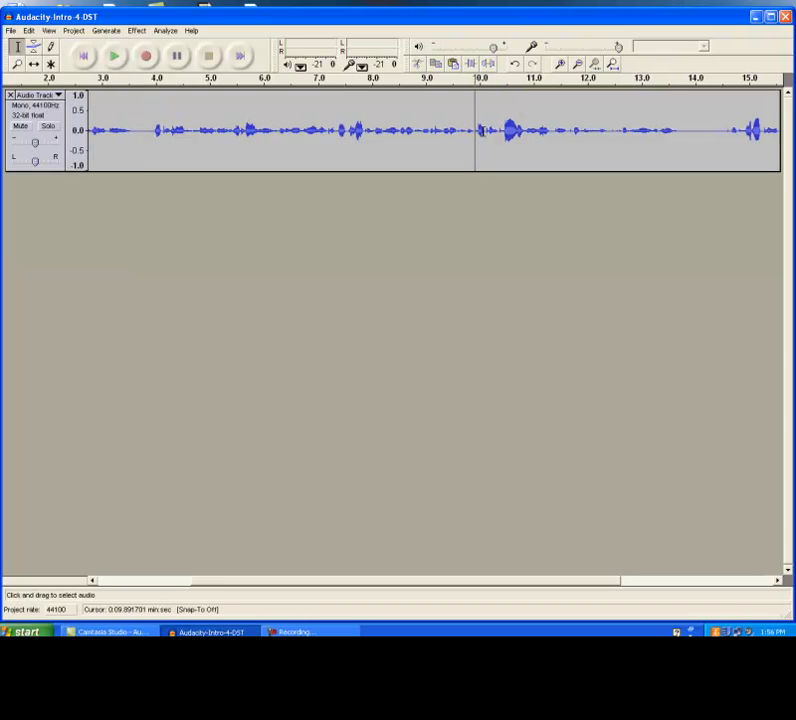
# Step: Play the edited passage from about 9.16 seconds to check the cut, and stop playback
pyautogui.click(437, 98)
pyautogui.press('space')
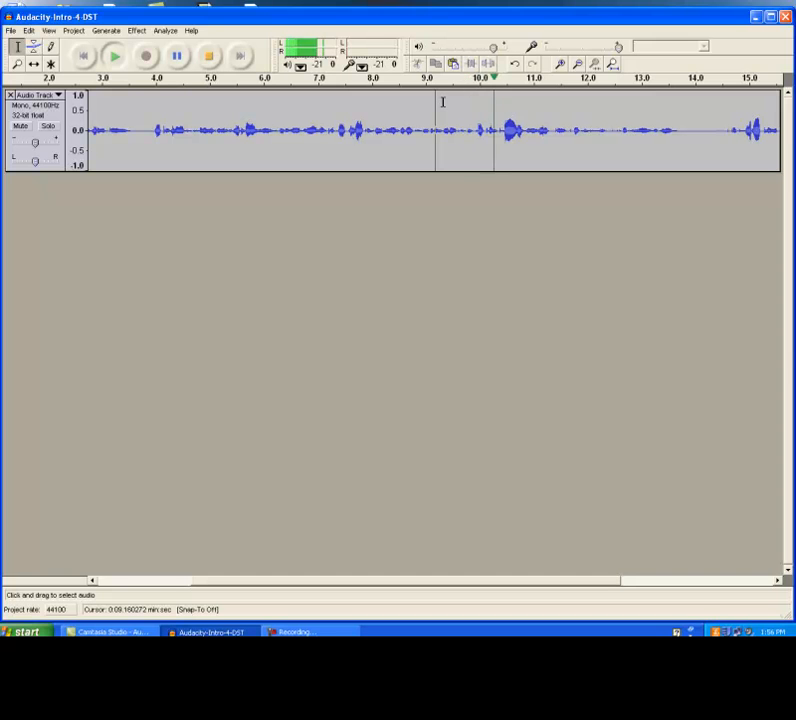
pyautogui.press('space')
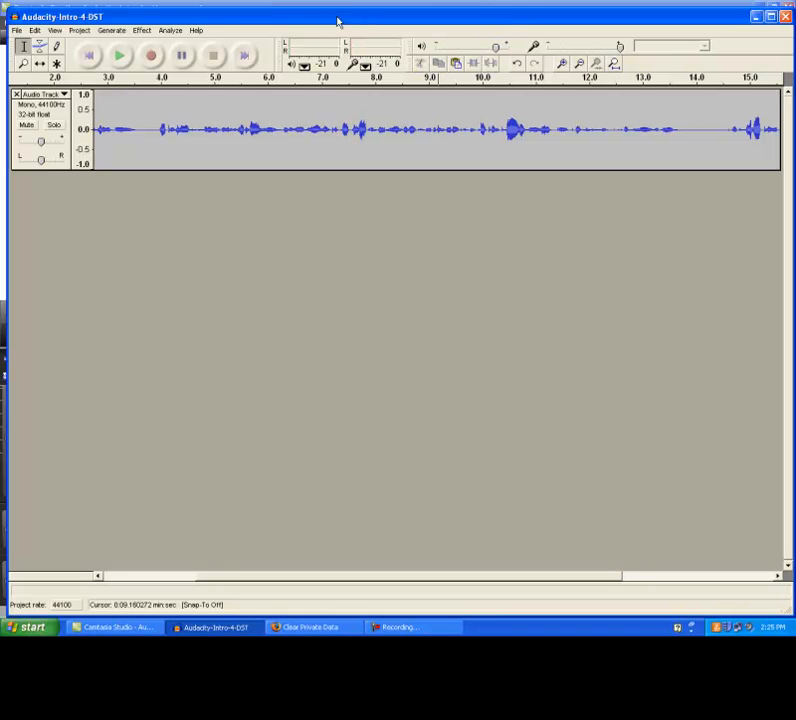
# Step: Save the recording as an Audacity project using Save Project As
pyautogui.click(16, 31)
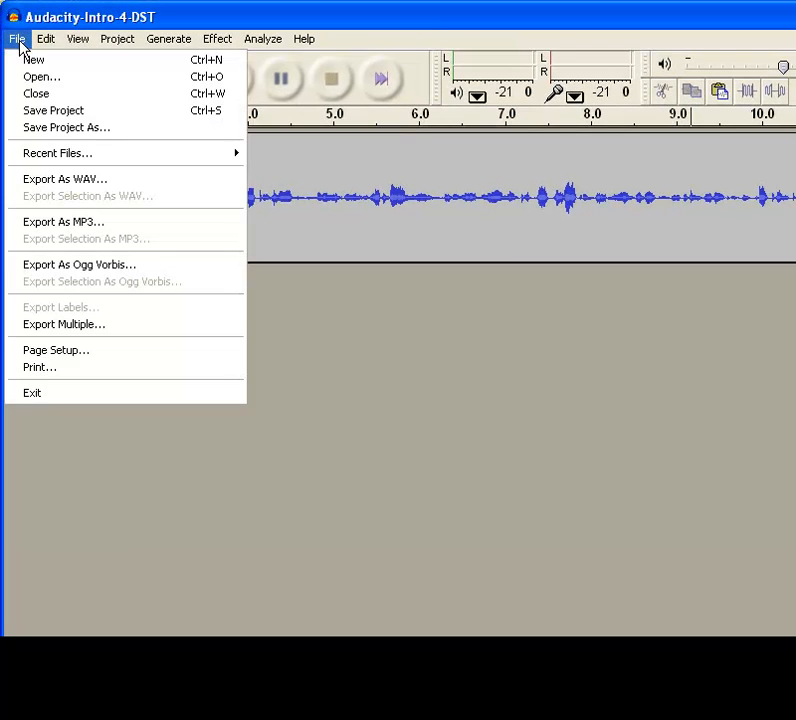
pyautogui.click(62, 128)
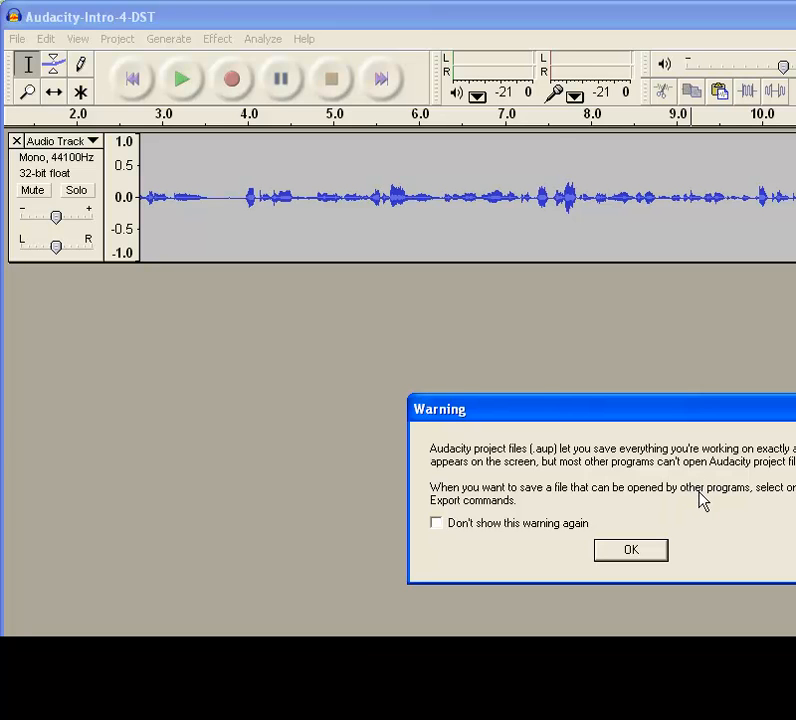
pyautogui.click(651, 556)
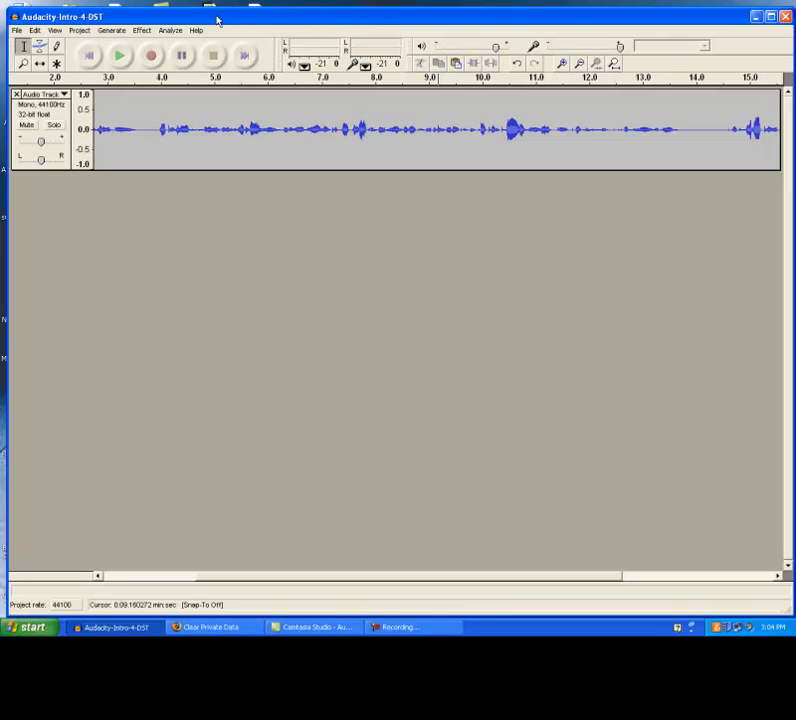
# Step: Export the recording as Audacity-Intro-4-DST.wav in the Audacity Screencast folder, replacing the existing file
pyautogui.click(17, 31)
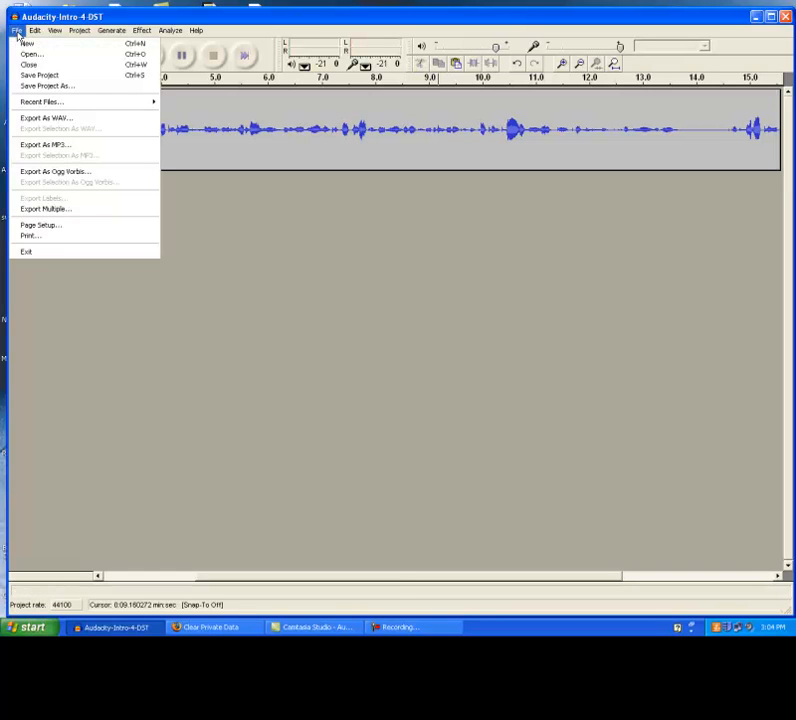
pyautogui.click(66, 124)
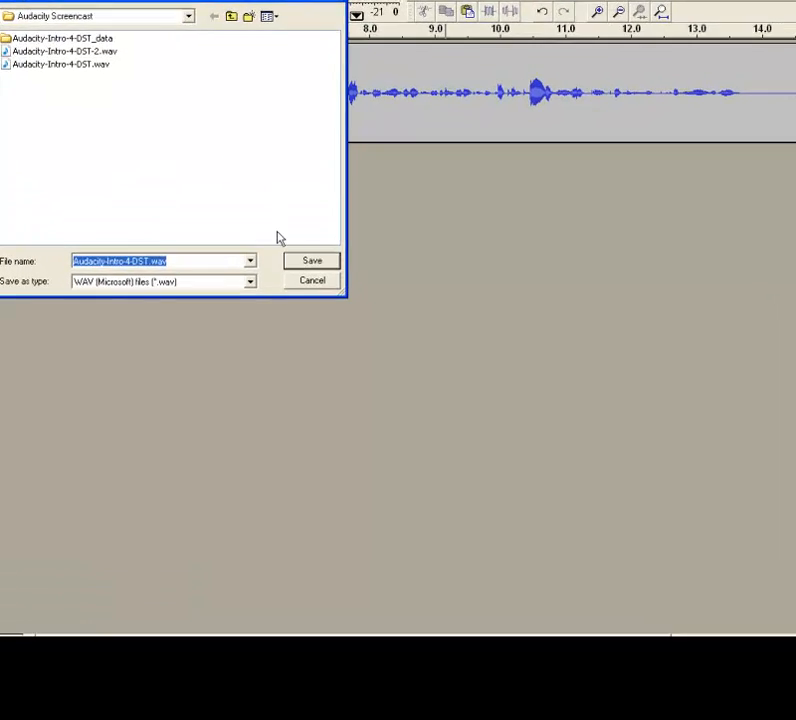
pyautogui.click(312, 260)
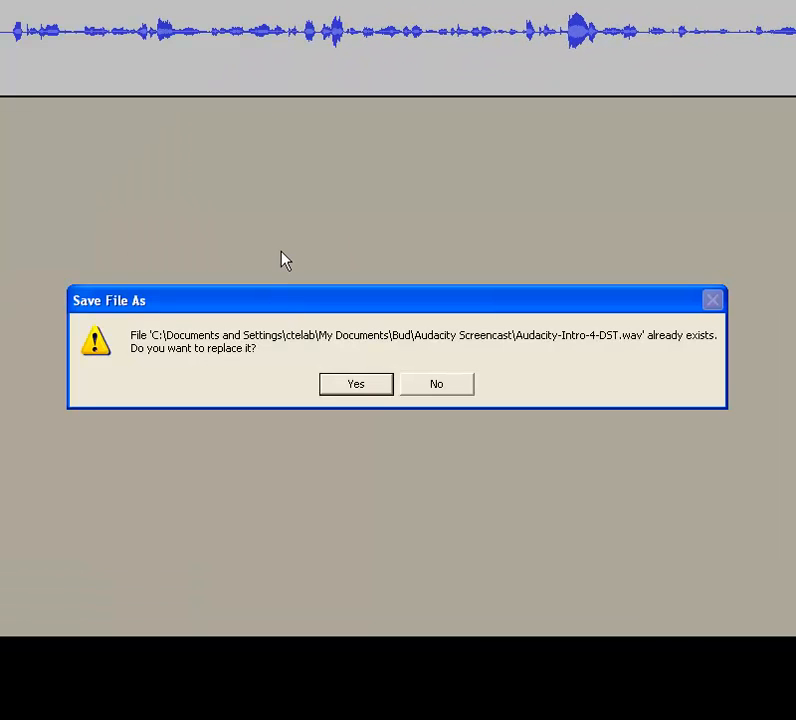
pyautogui.click(378, 389)
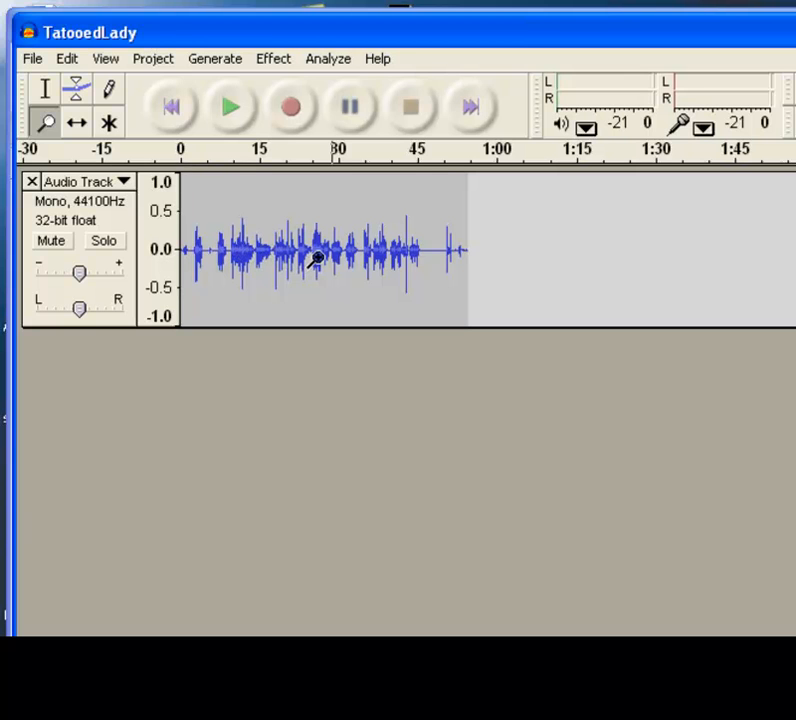
# Step: Import Fragile Silence.mp3 from the TattooedLady folder as a second track beneath the narration
pyautogui.click(151, 62)
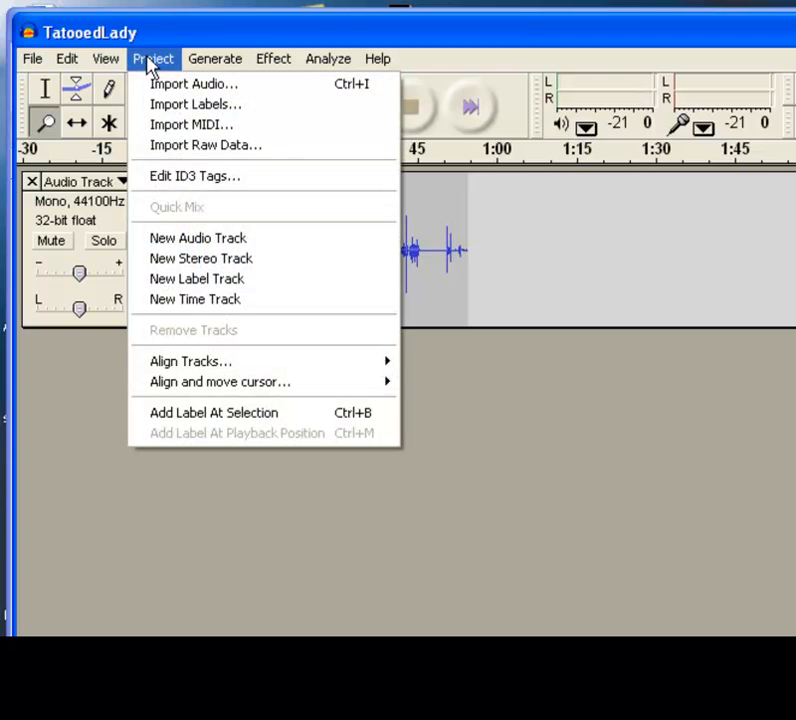
pyautogui.click(172, 88)
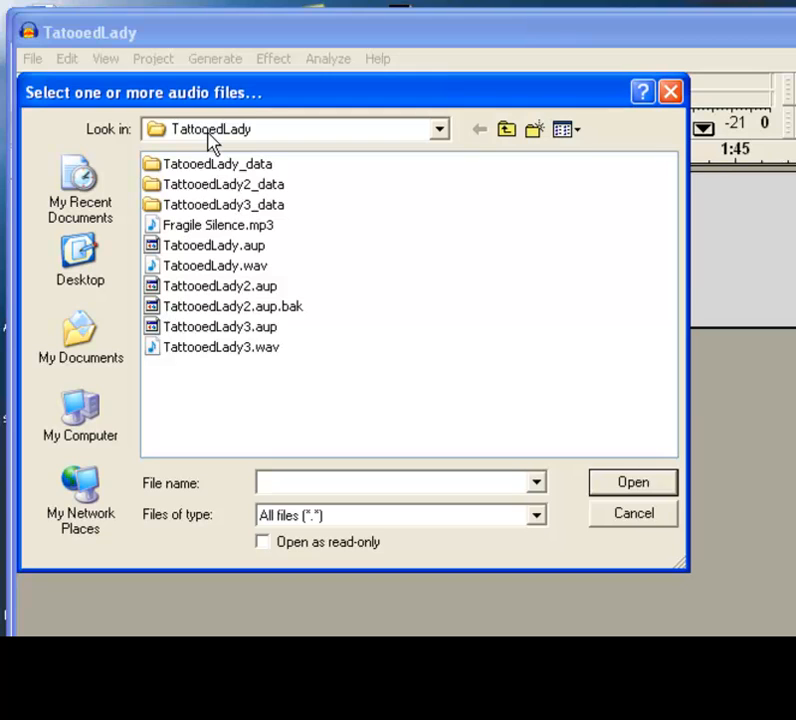
pyautogui.moveTo(222, 236)
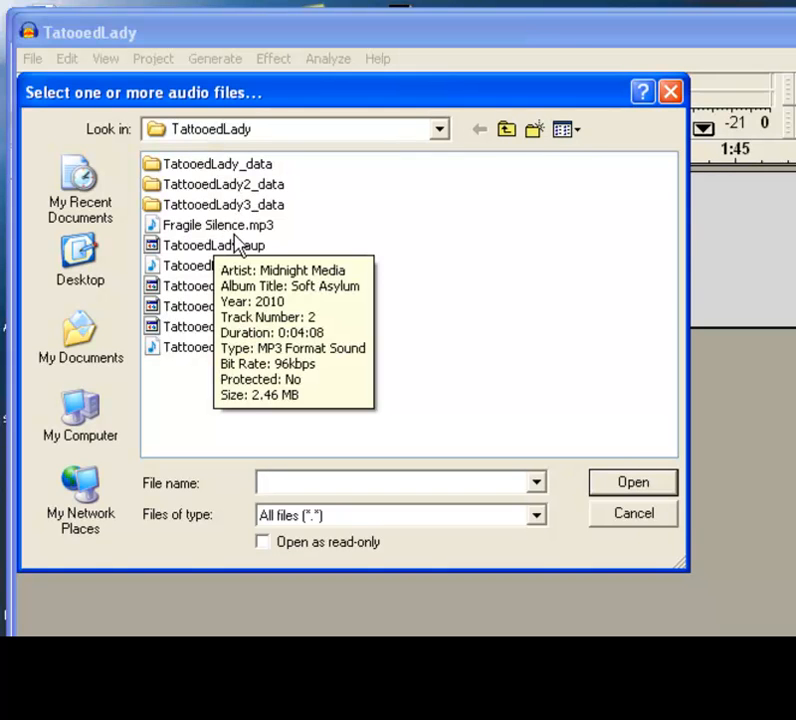
pyautogui.click(239, 234)
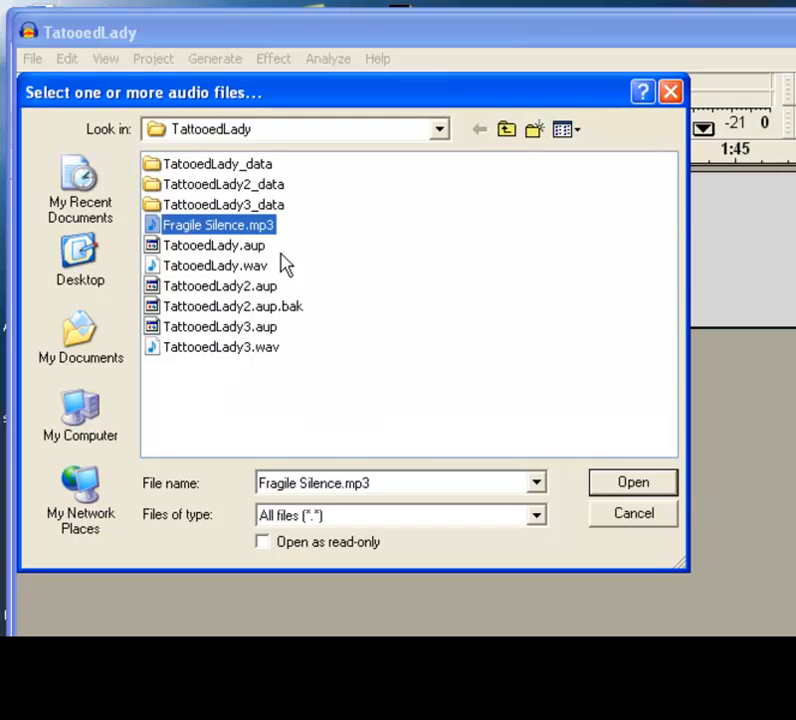
pyautogui.click(633, 482)
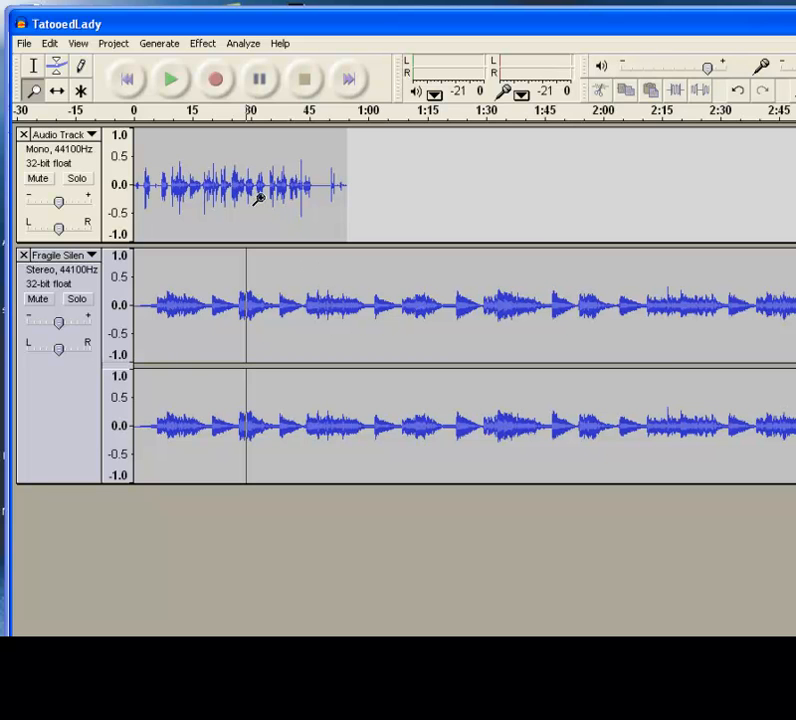
# Step: Switch to the Selection tool, play the narration together with the imported music to judge the balance, and stop playback
pyautogui.press('F1')
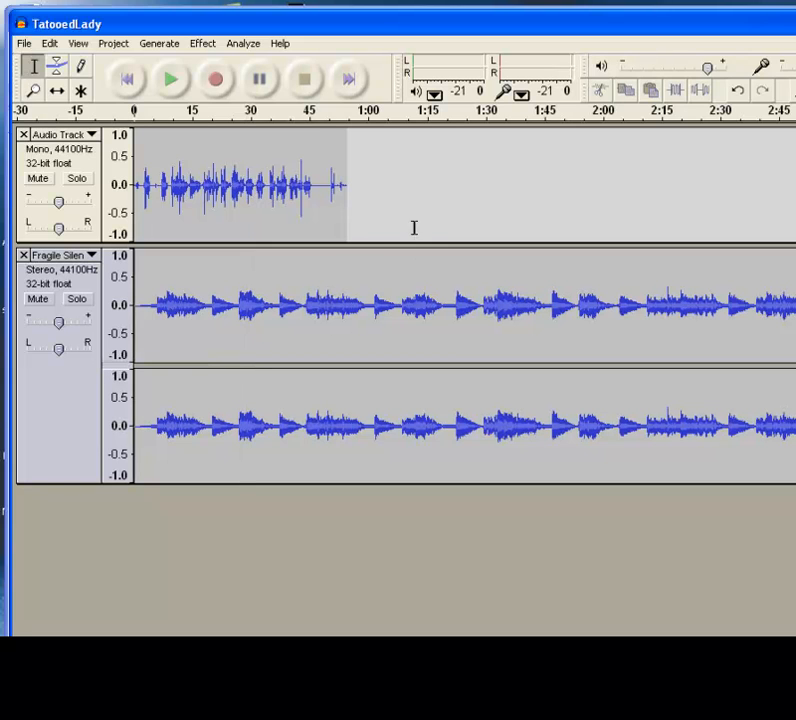
pyautogui.click(172, 80)
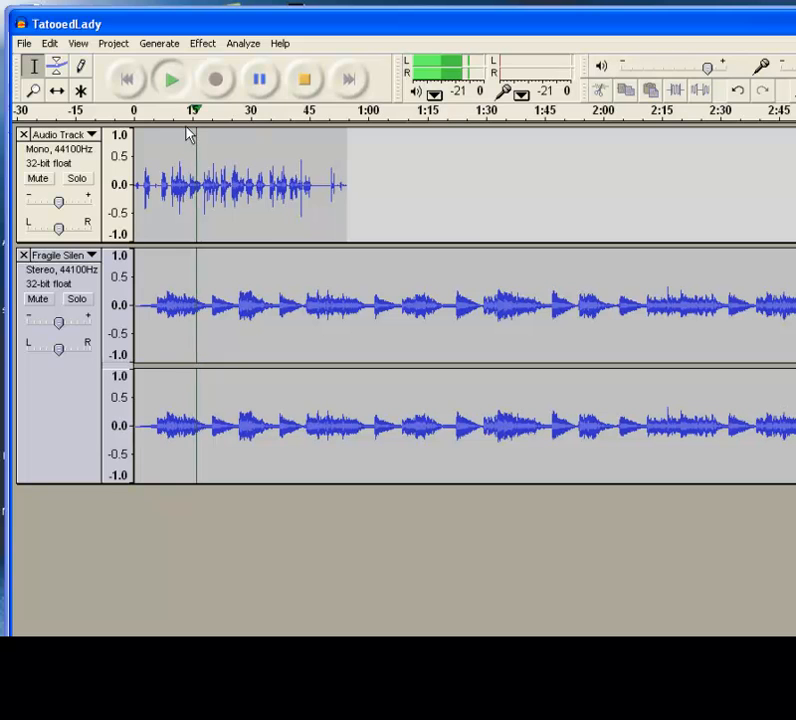
pyautogui.press('space')
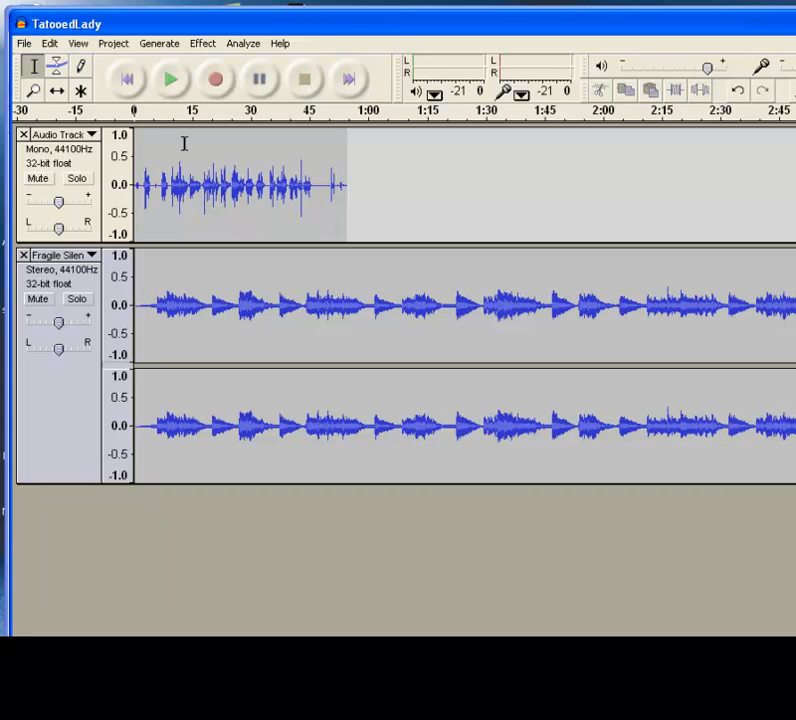
# Step: Lower the whole music track's volume to about 0.5 with the Envelope tool, and play the mix to check it
pyautogui.click(58, 67)
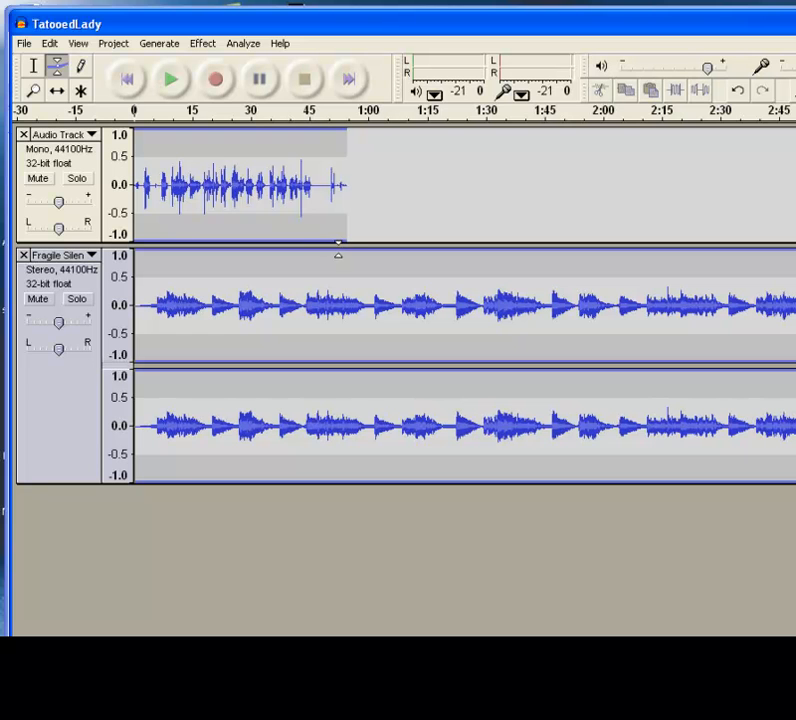
pyautogui.moveTo(336, 256); pyautogui.dragTo(334, 278)
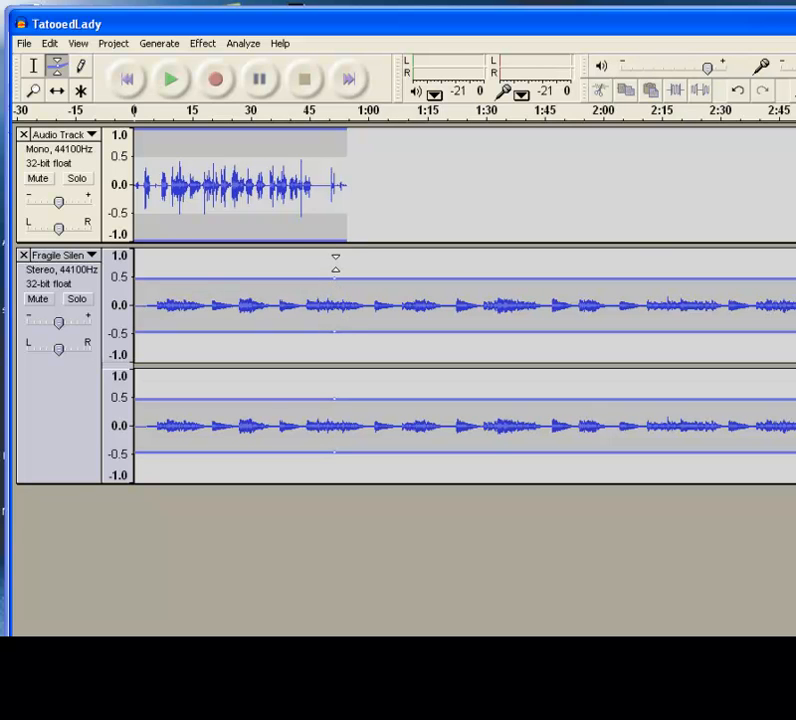
pyautogui.click(172, 82)
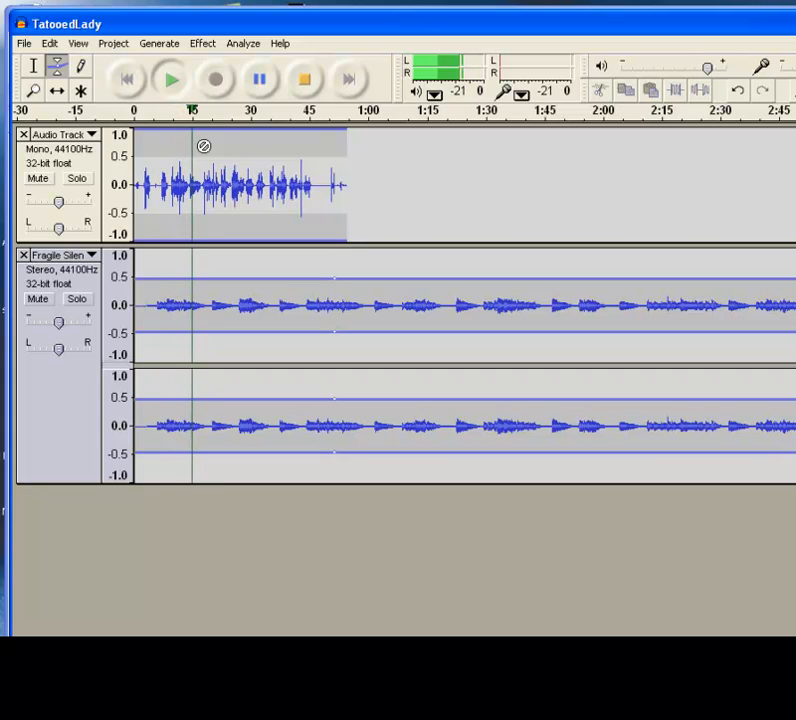
pyautogui.press('space')
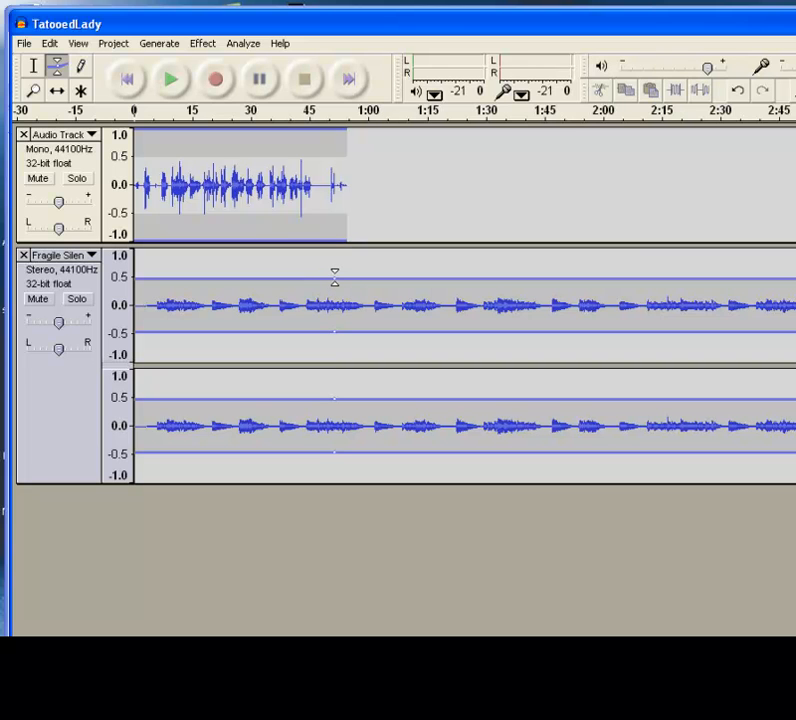
# Step: Shape the music's envelope to about 0.2 at the start, 0.27 at 0:33, 0.2 at 0:52 and 0.1 from 1:07, and play the mix
pyautogui.moveTo(334, 277); pyautogui.dragTo(334, 285)
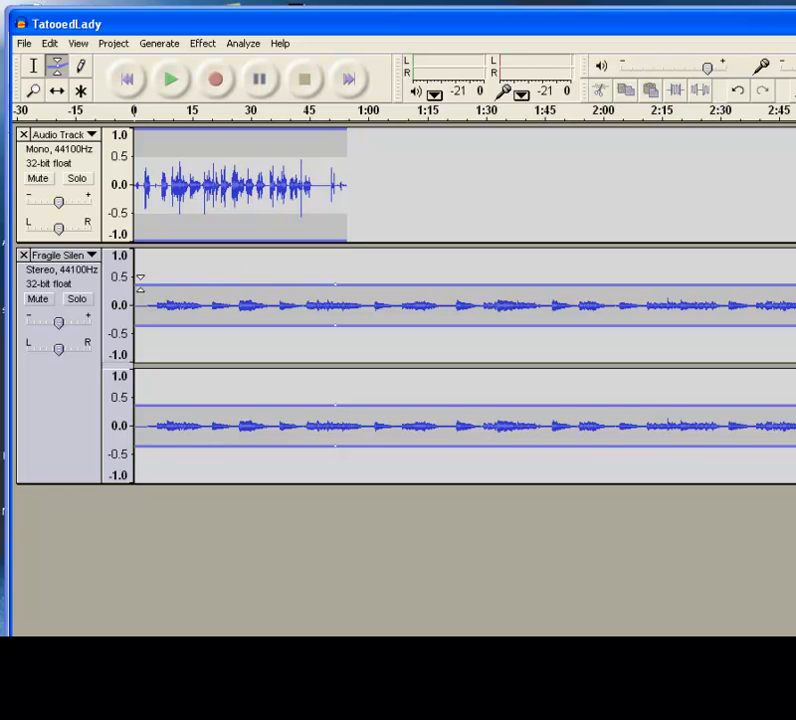
pyautogui.moveTo(136, 279)
pyautogui.mouseDown()
pyautogui.moveTo(135, 298)
pyautogui.moveTo(138, 288)
pyautogui.mouseUp()
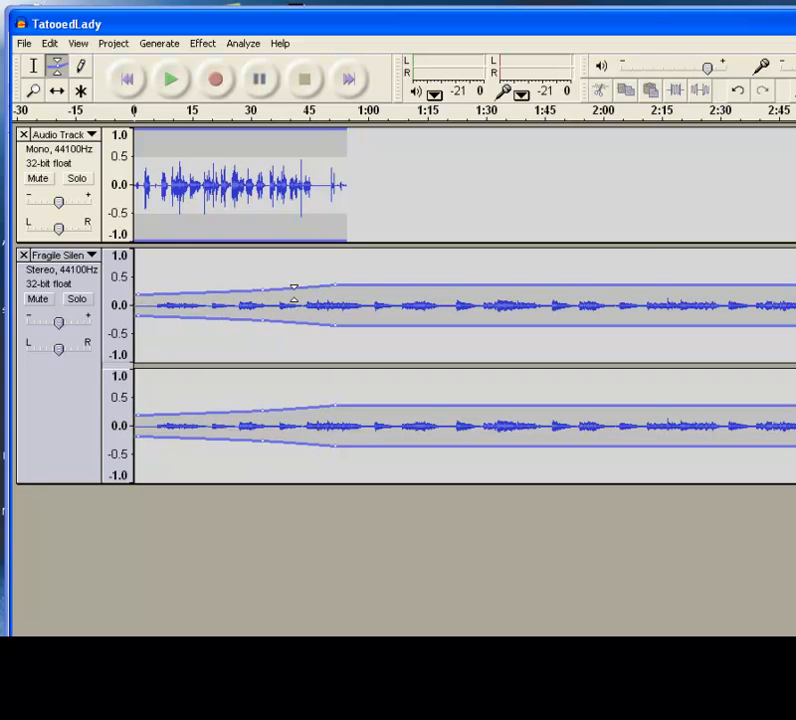
pyautogui.moveTo(334, 287); pyautogui.dragTo(334, 293)
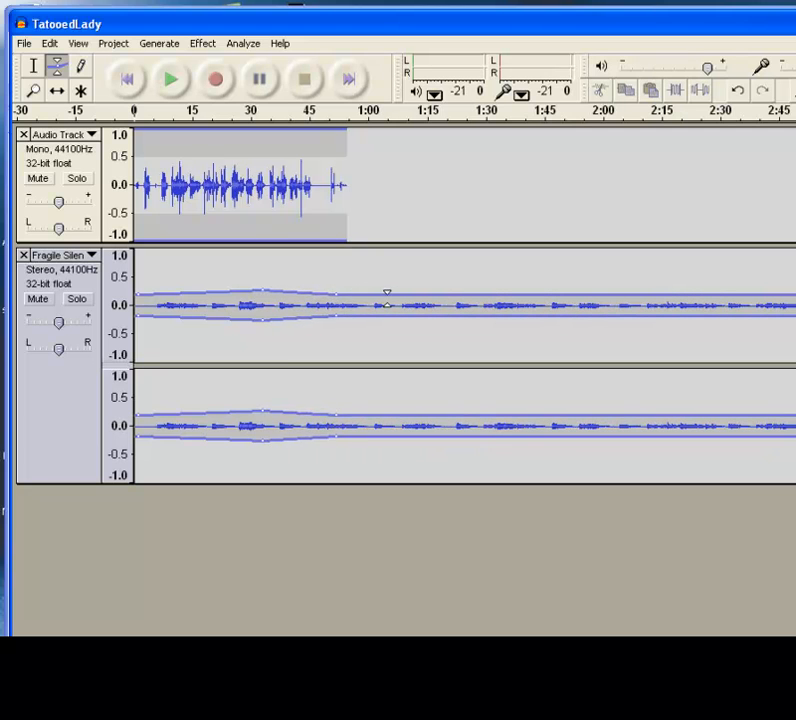
pyautogui.moveTo(391, 294); pyautogui.dragTo(396, 298)
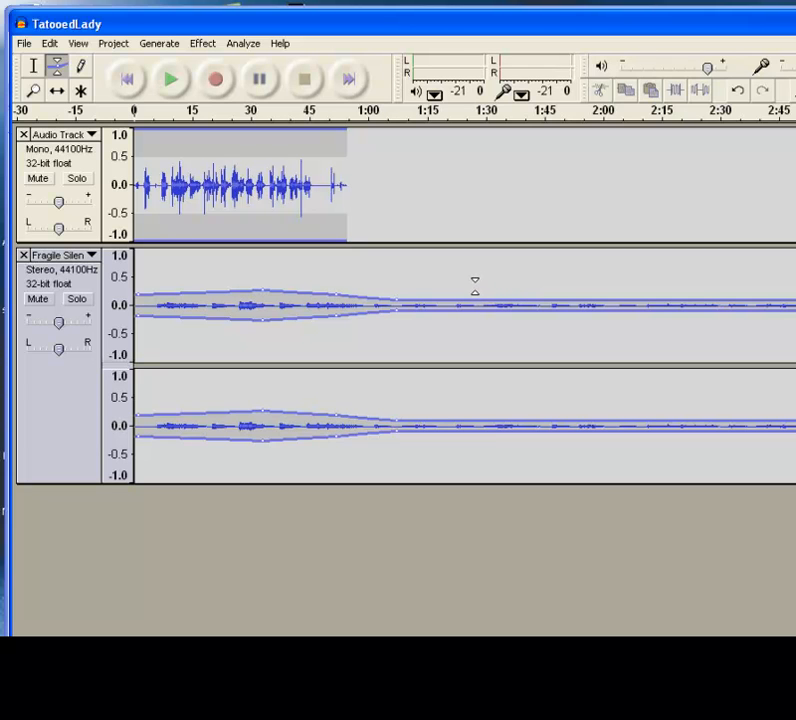
pyautogui.click(172, 82)
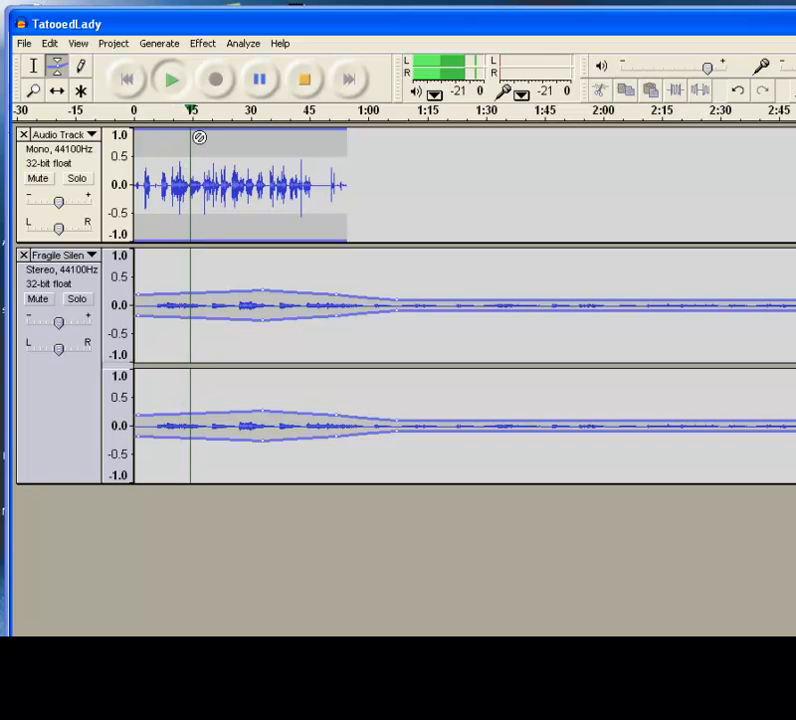
pyautogui.press('space')
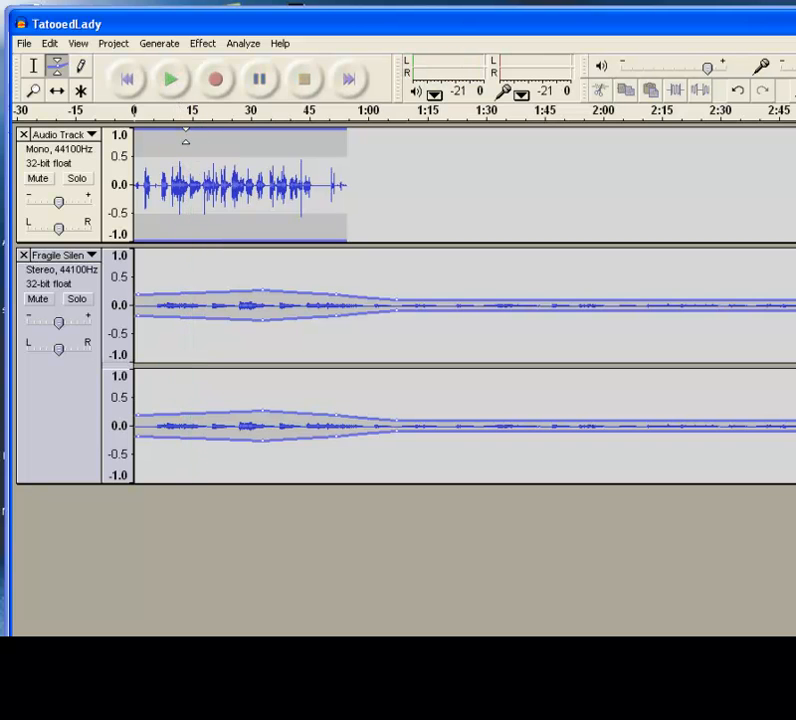